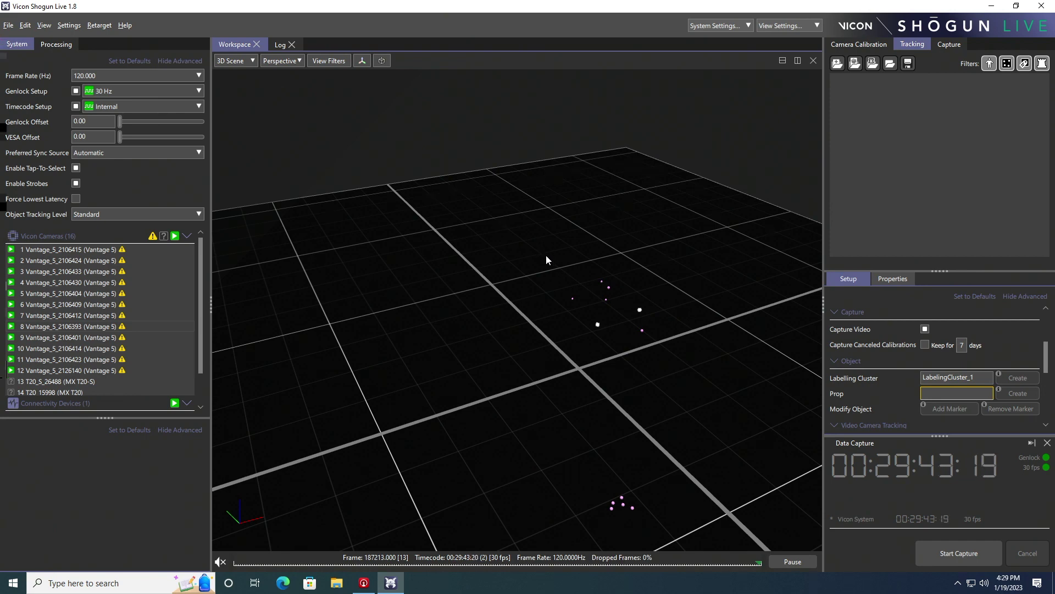
Create a prop named VCam1 from the seven-marker cluster near the grid centre and enable Track with ObjectTracker for it.
drag(545, 255, 630, 310)
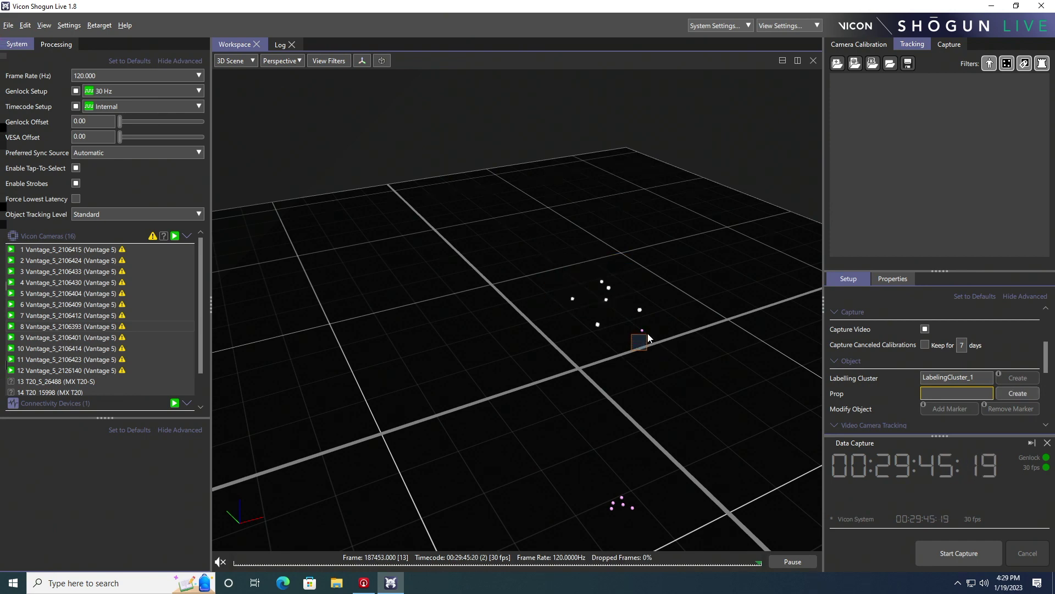
click(926, 394)
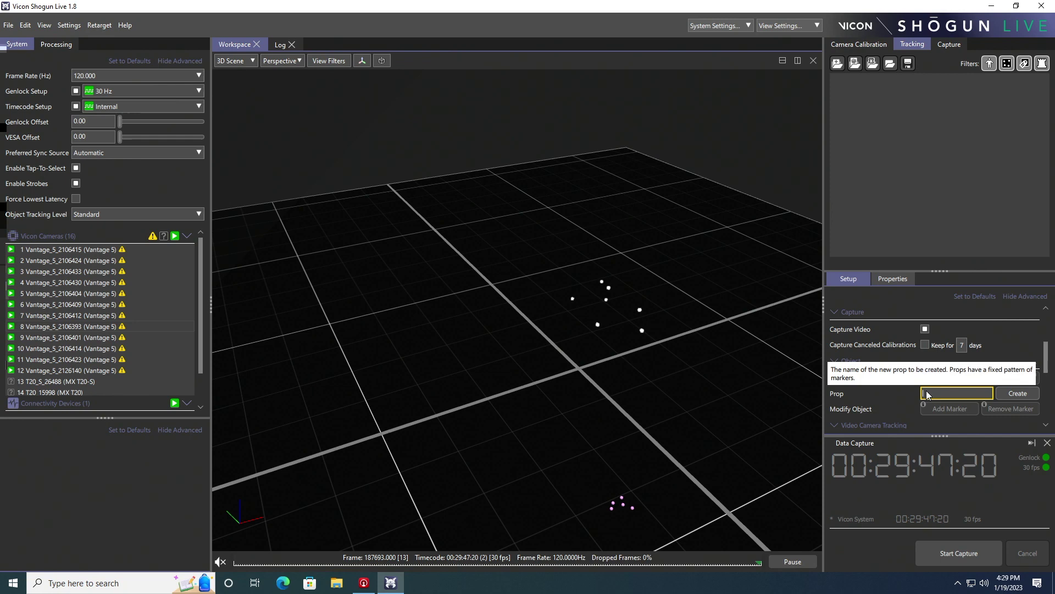
text(VCam1)
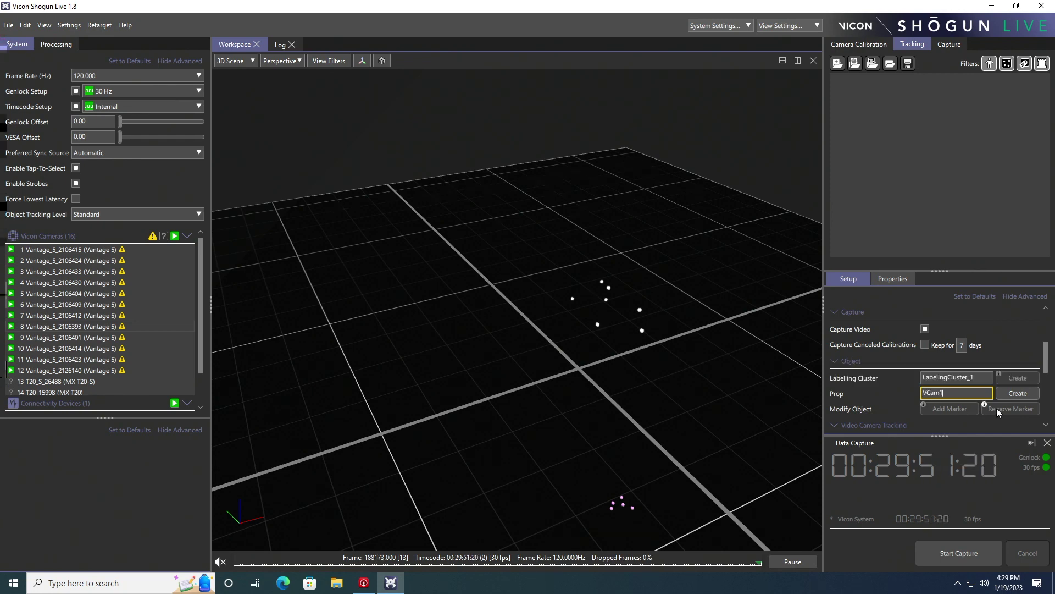
click(1015, 394)
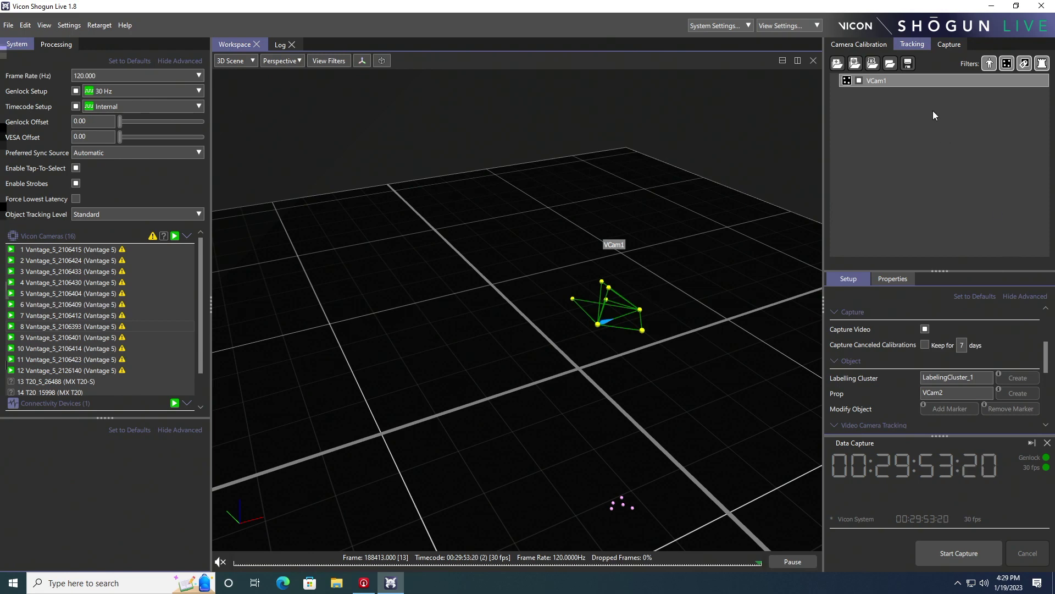
click(890, 280)
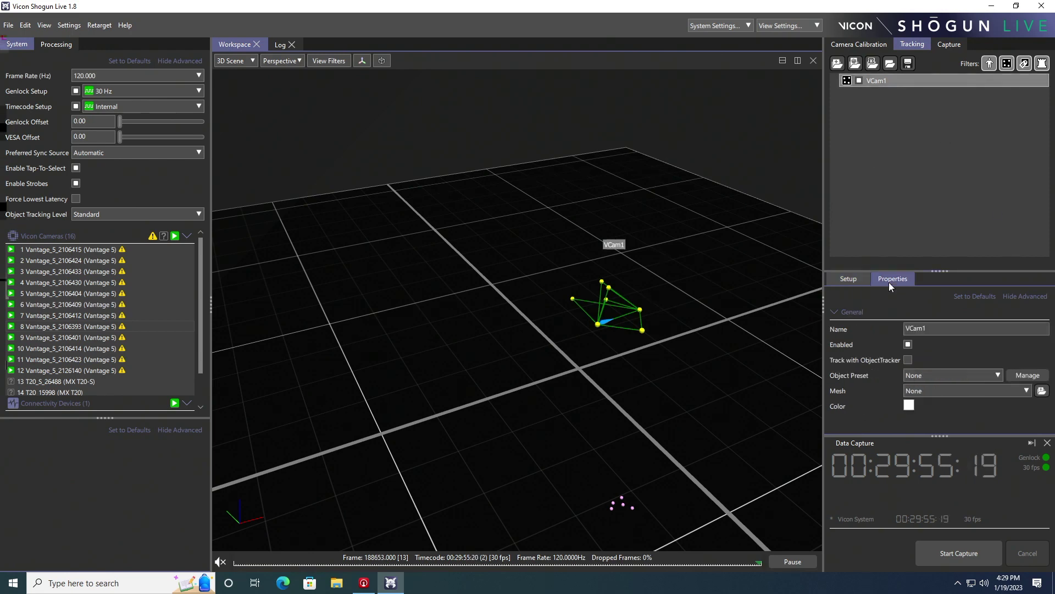
click(909, 360)
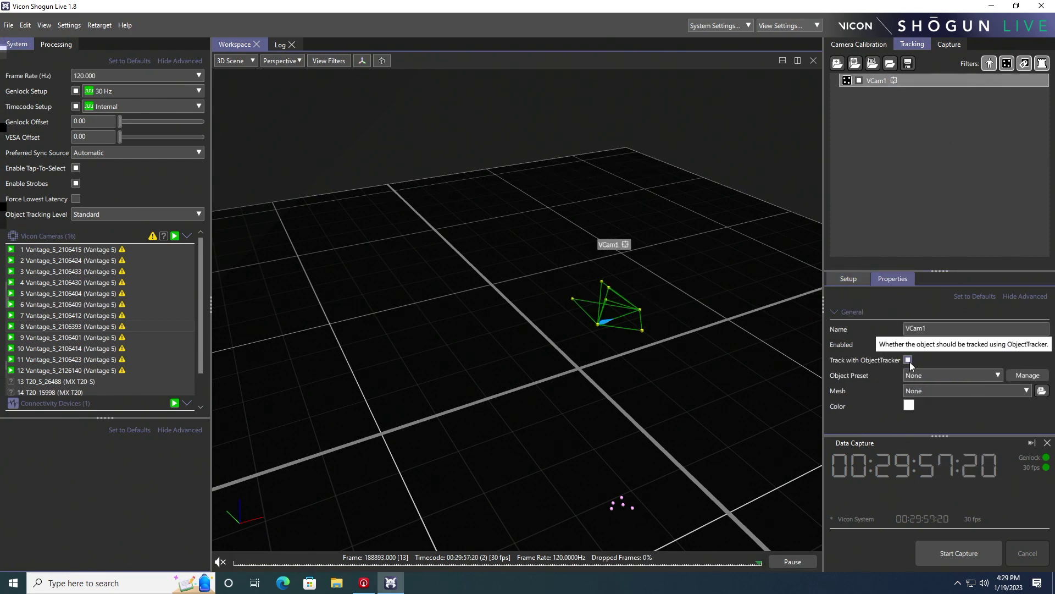
Create a second prop named CalibrationTarget1 from the remaining small marker cluster at the front of the volume.
click(851, 279)
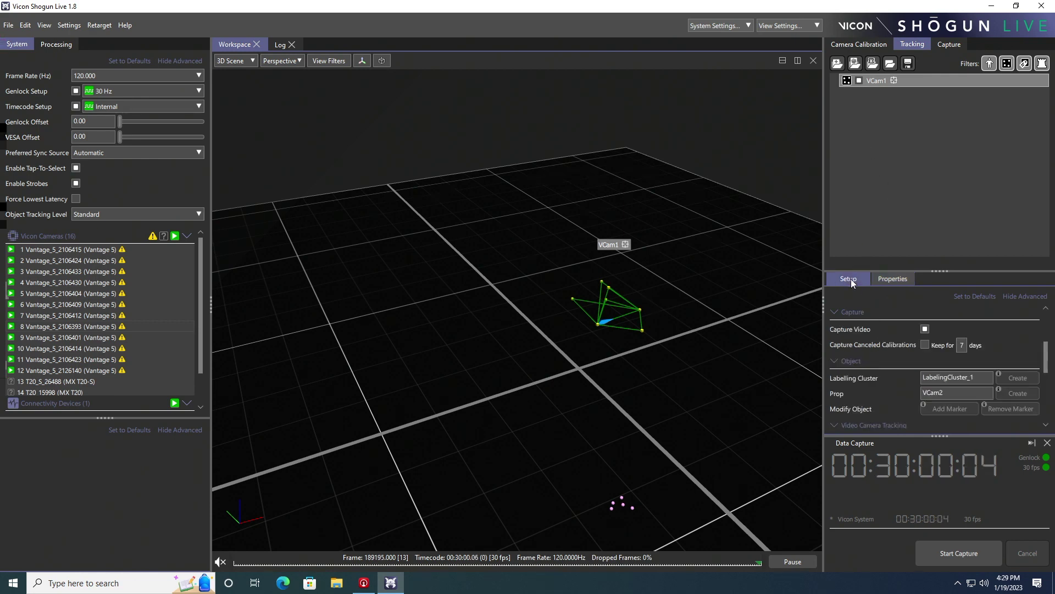
ctrl+click(622, 504)
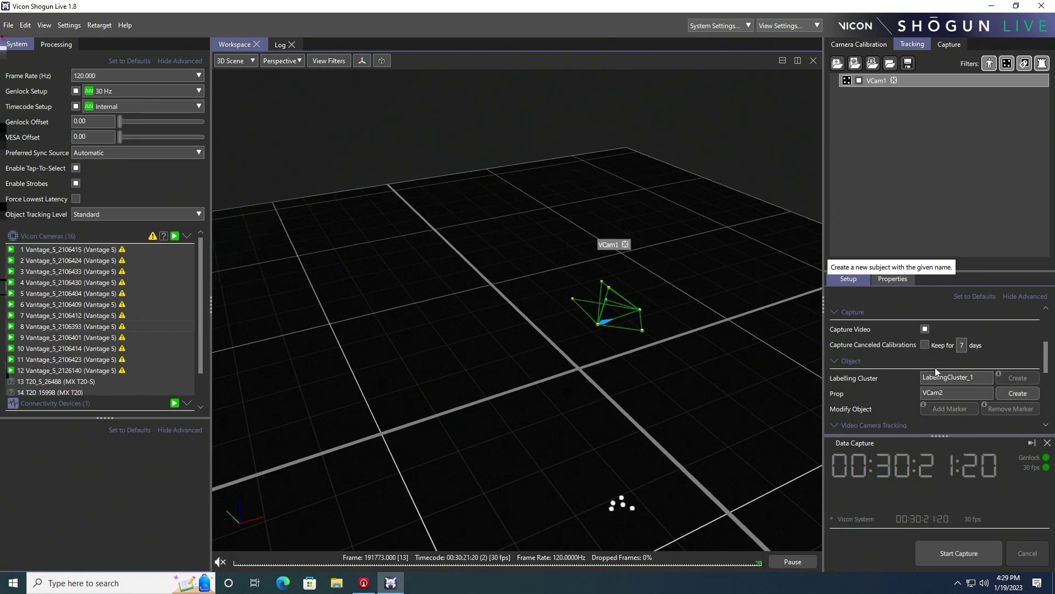
double_click(934, 393)
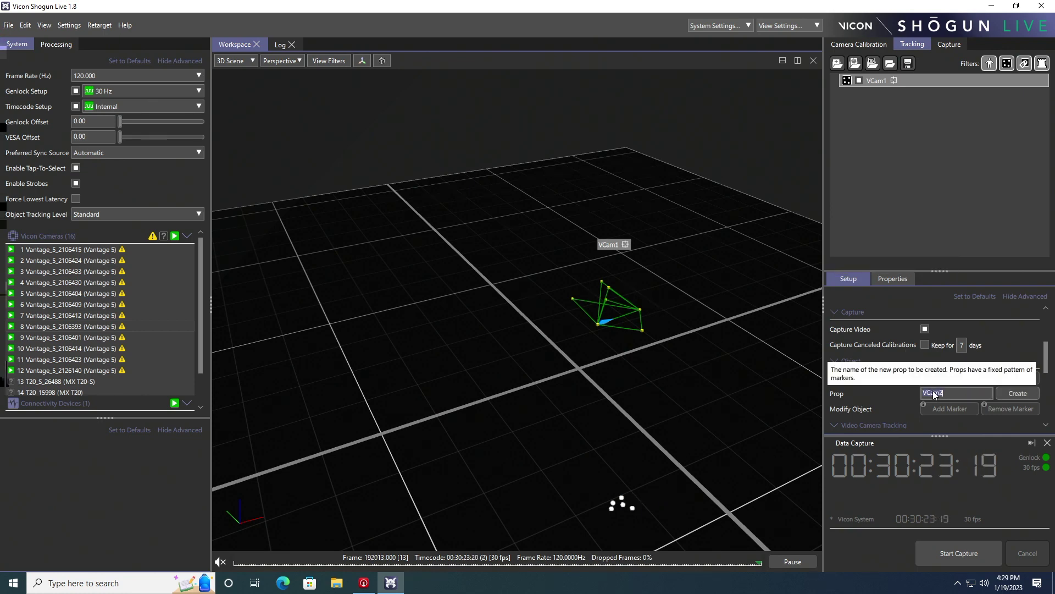
text(Calibration)
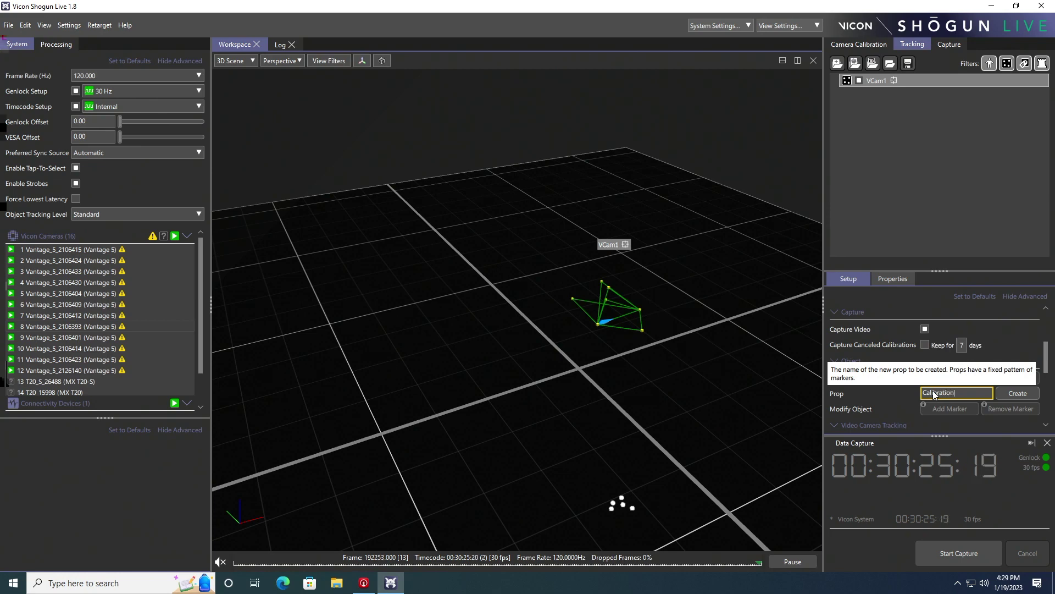
text(Target1)
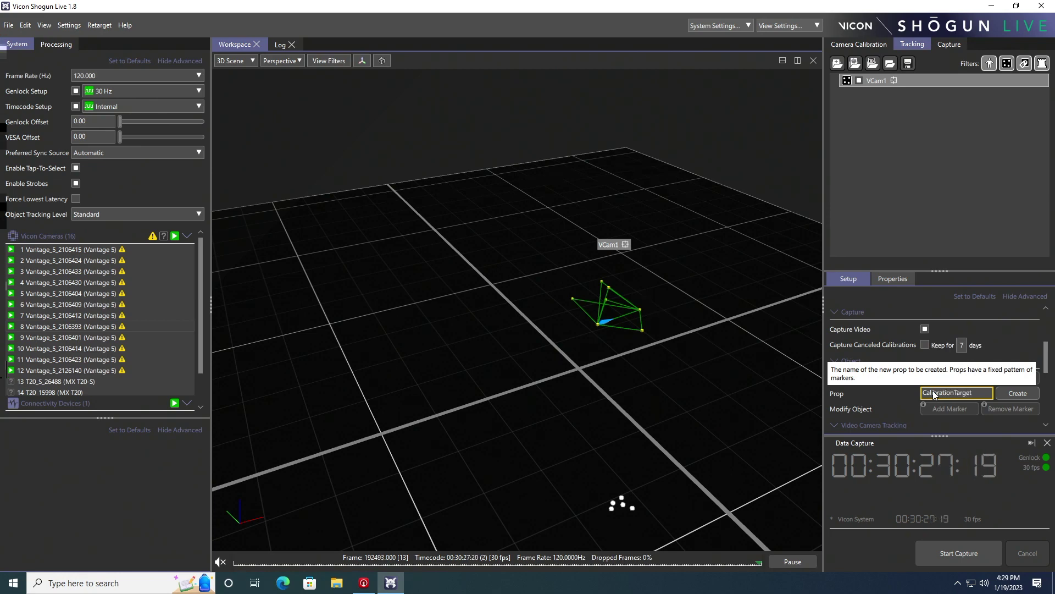
click(1024, 394)
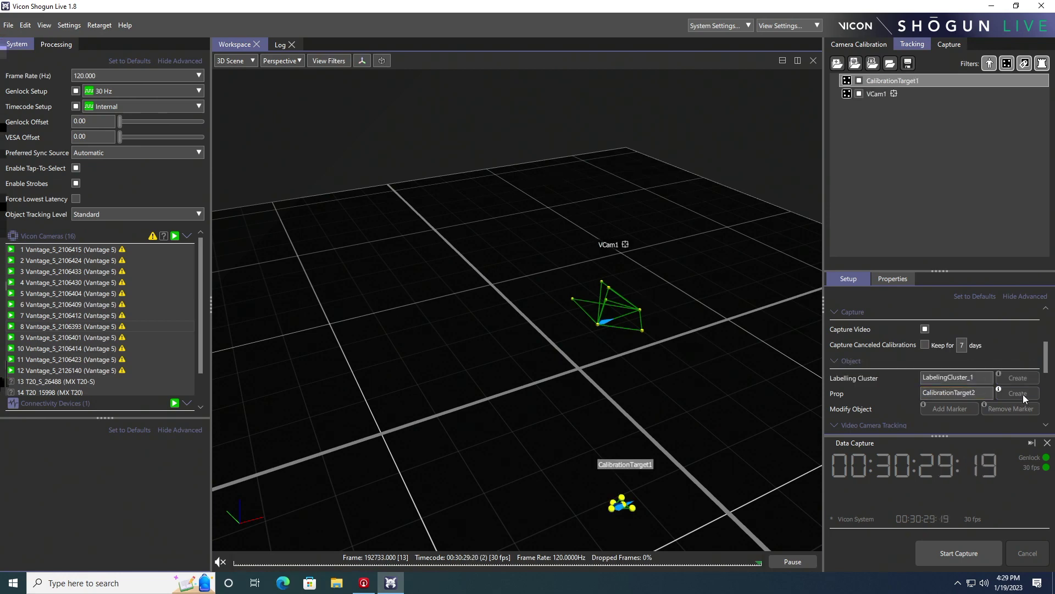
Open the Connections window to check the Vicon DataStream output ports.
right_drag(691, 410, 705, 487)
mouse_move(708, 350)
right_down()
mouse_move(717, 360)
mouse_move(658, 367)
mouse_move(728, 370)
right_up()
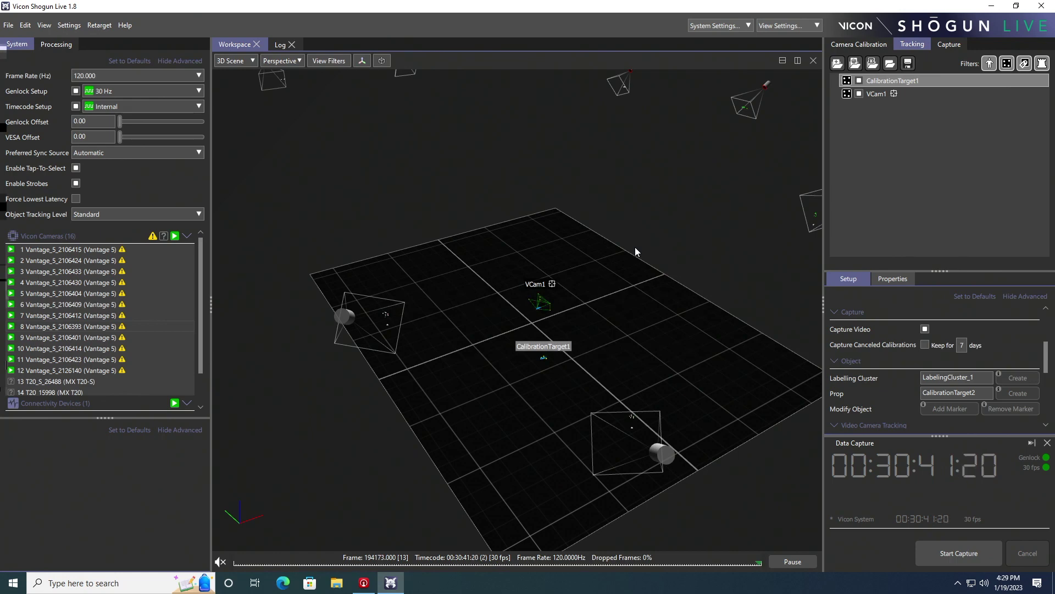
click(44, 25)
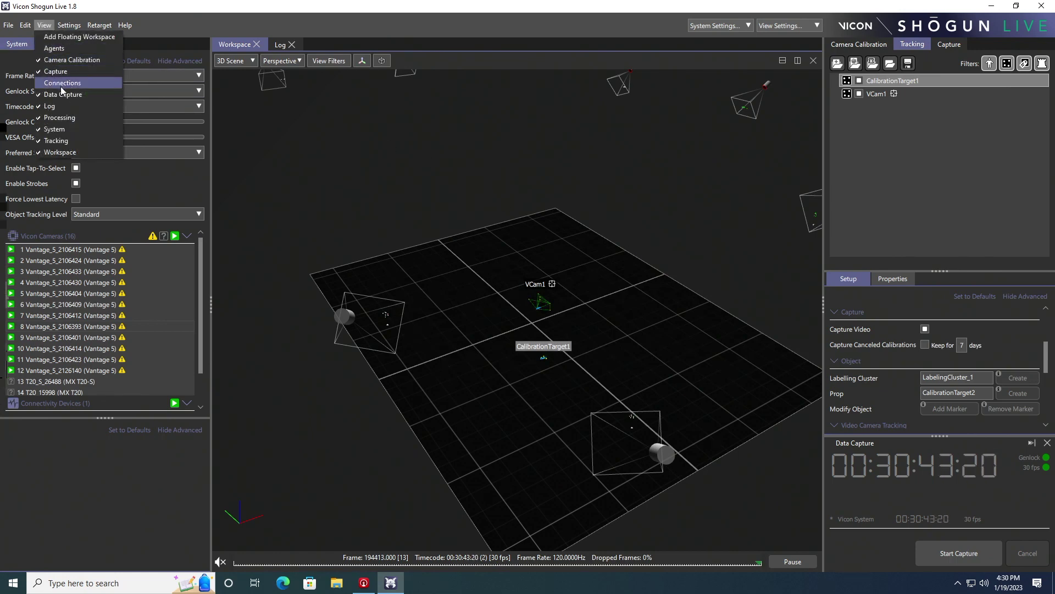
click(61, 83)
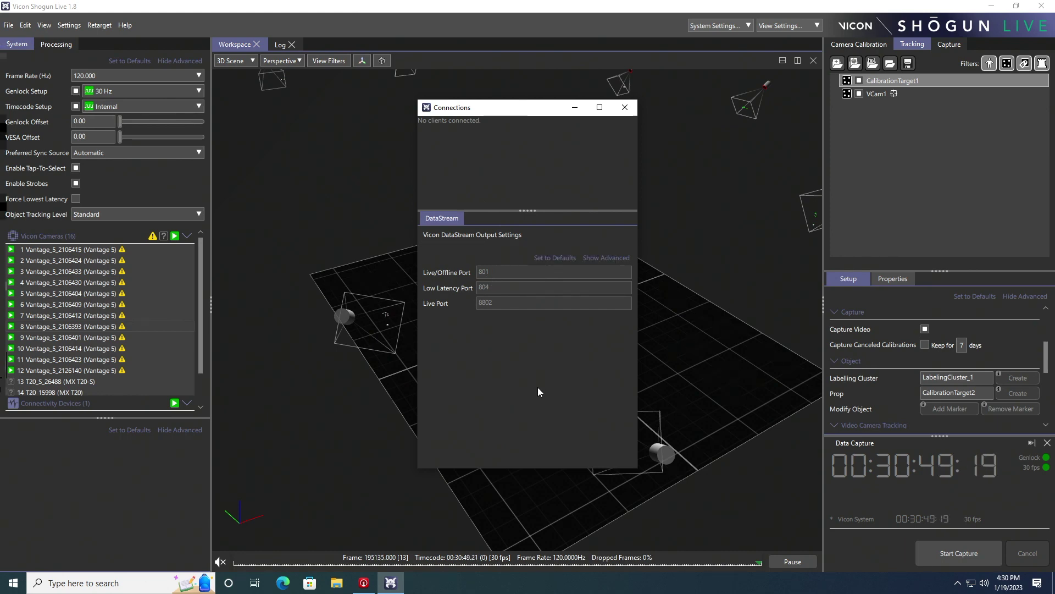
Run ipconfig in Command Prompt to look up this computer's IPv4 address on the storage network, and close the prompt.
key(super)
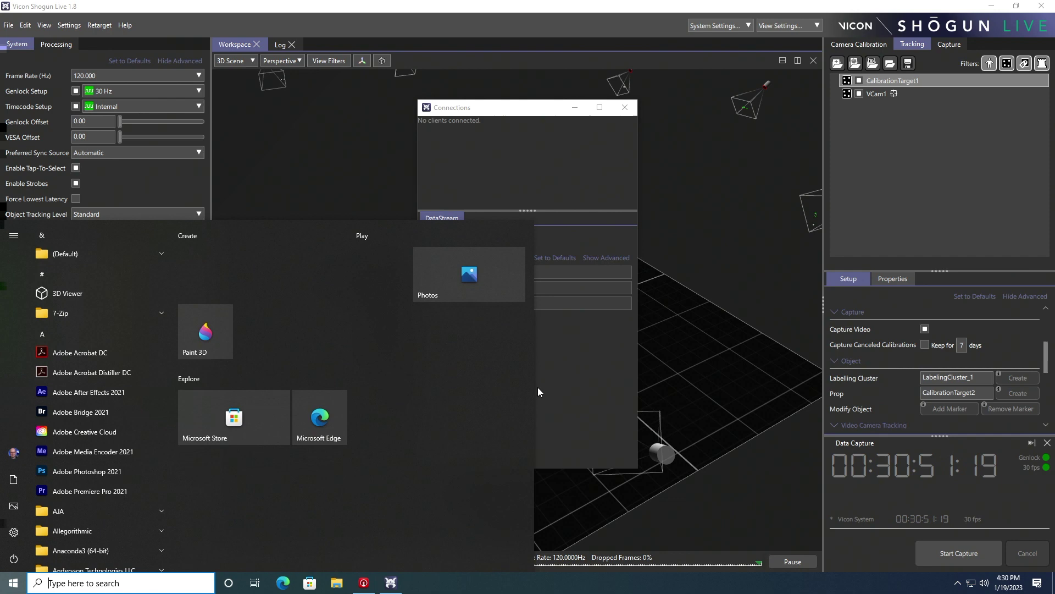
text(cmd)
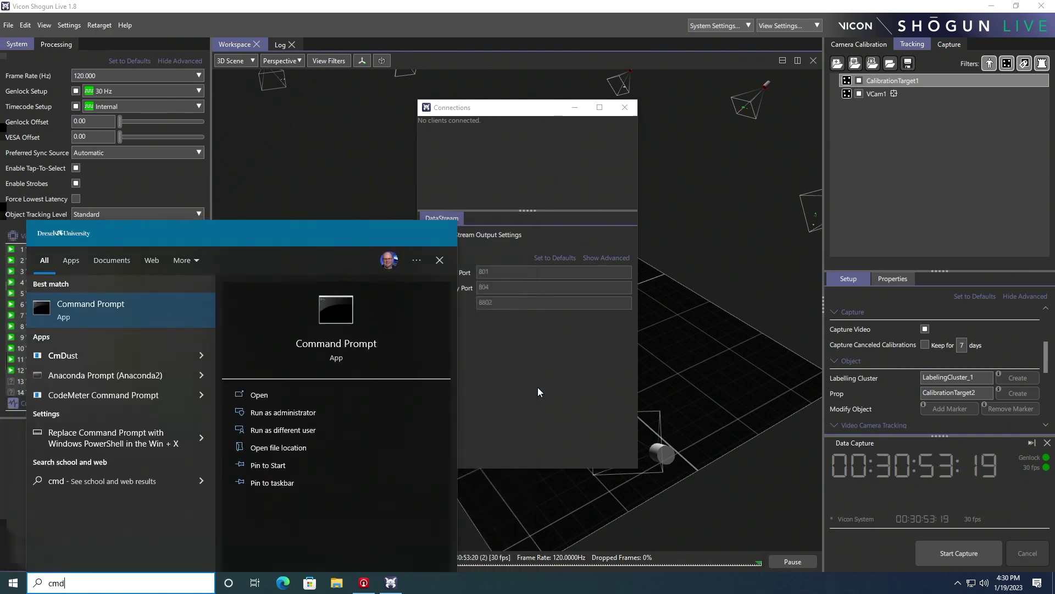
key(Return)
text(ip)
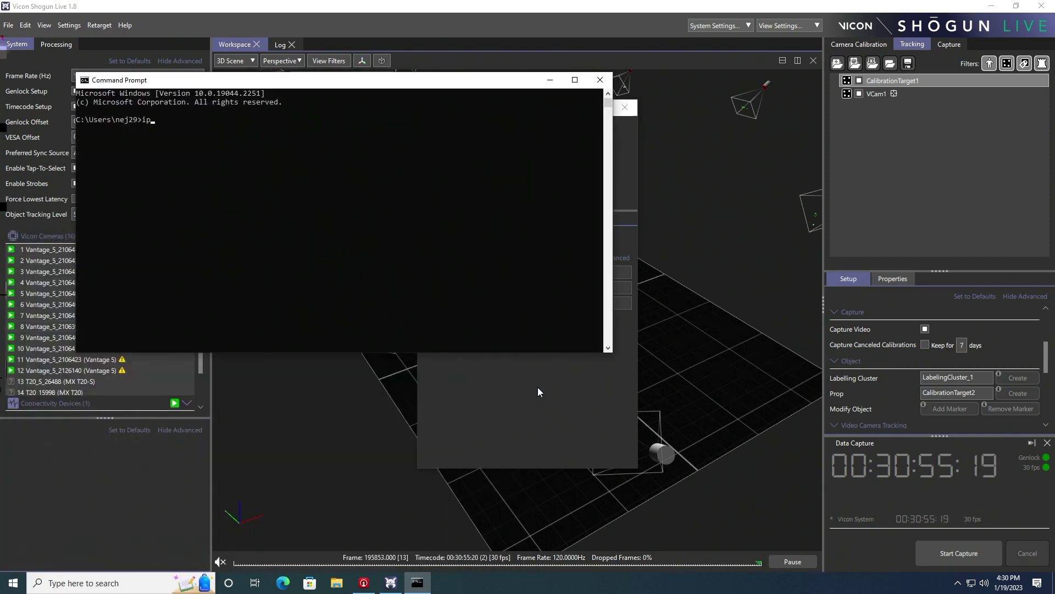
text(conf)
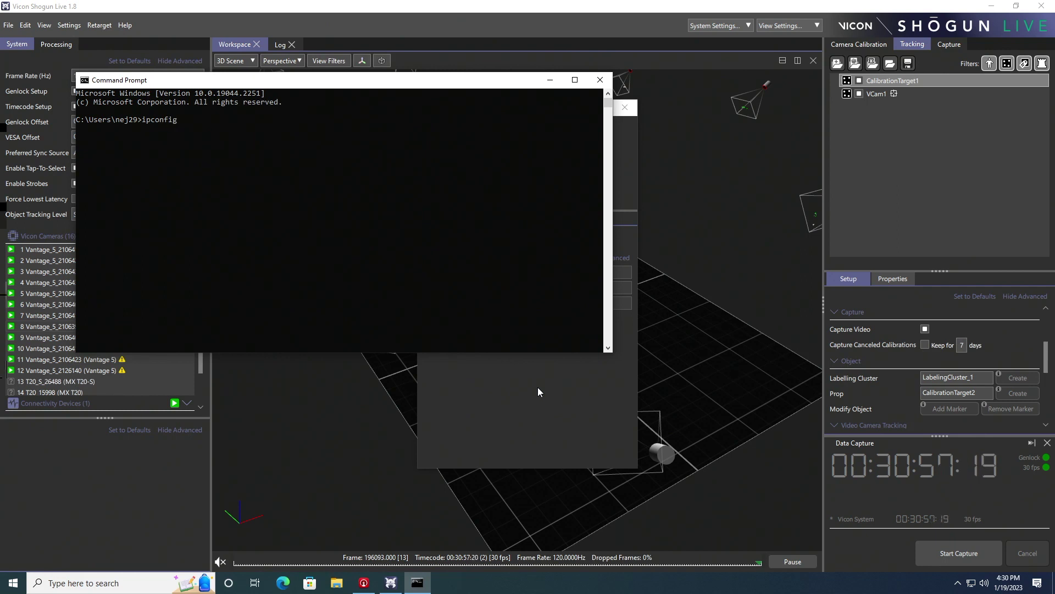
text(ig)
key(Return)
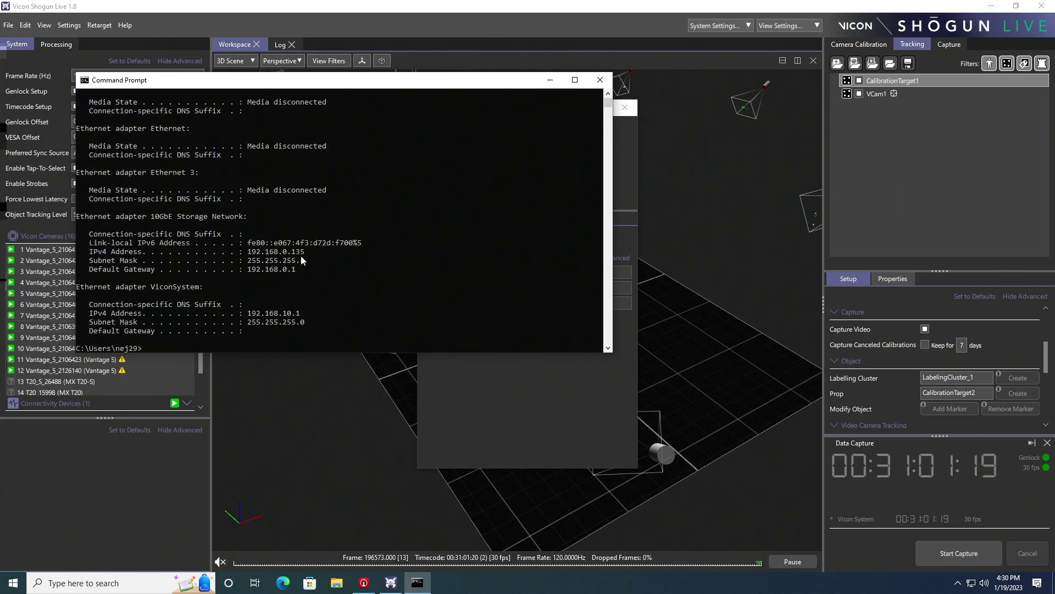
click(601, 81)
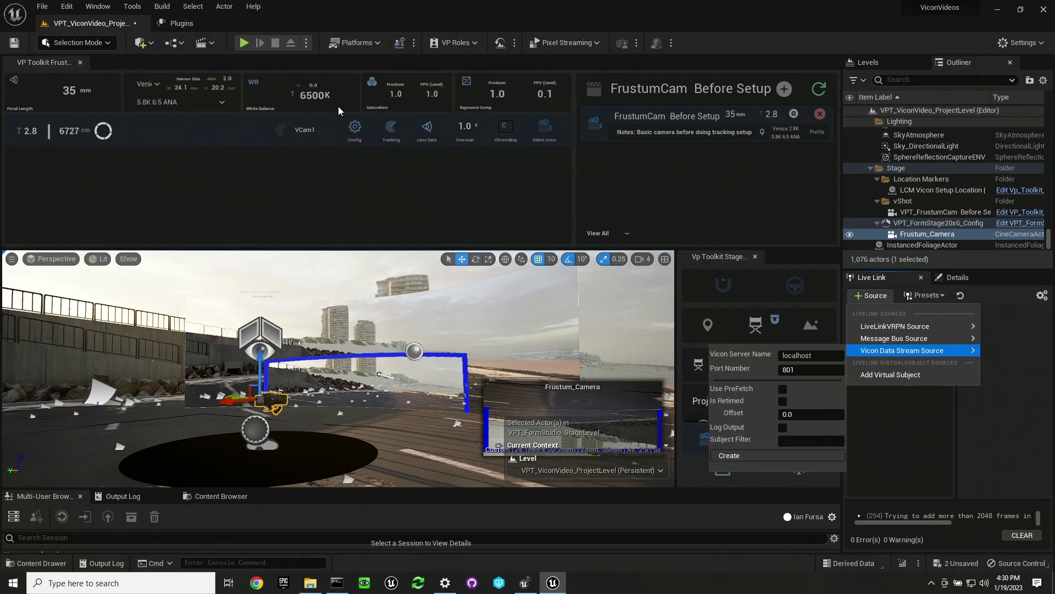
In Unreal Editor, check the plugins, bring up the Live Link panel and find its entry among the virtual production windows.
click(196, 21)
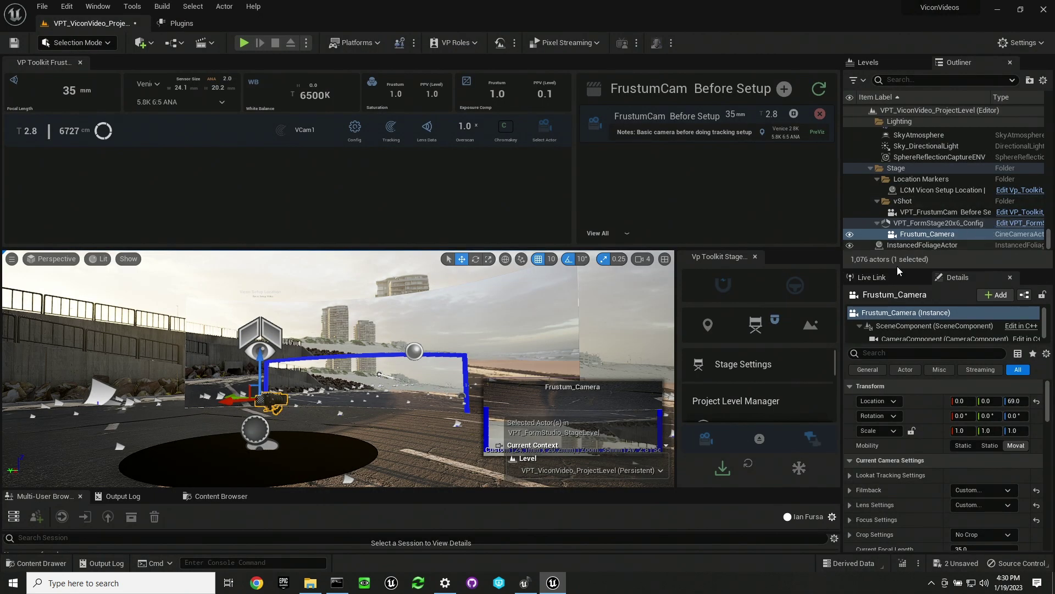
click(896, 279)
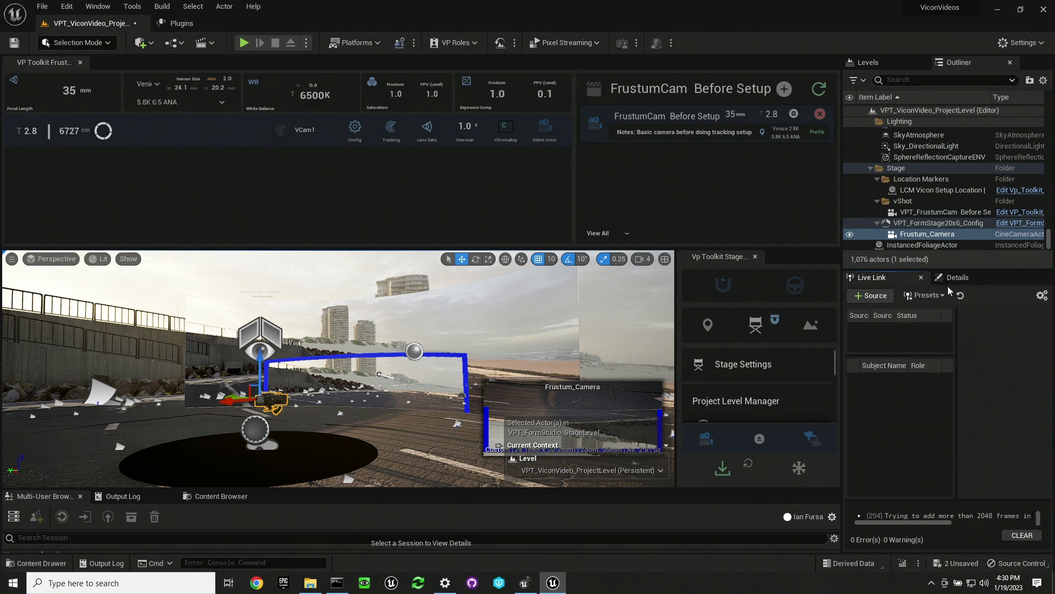
click(104, 8)
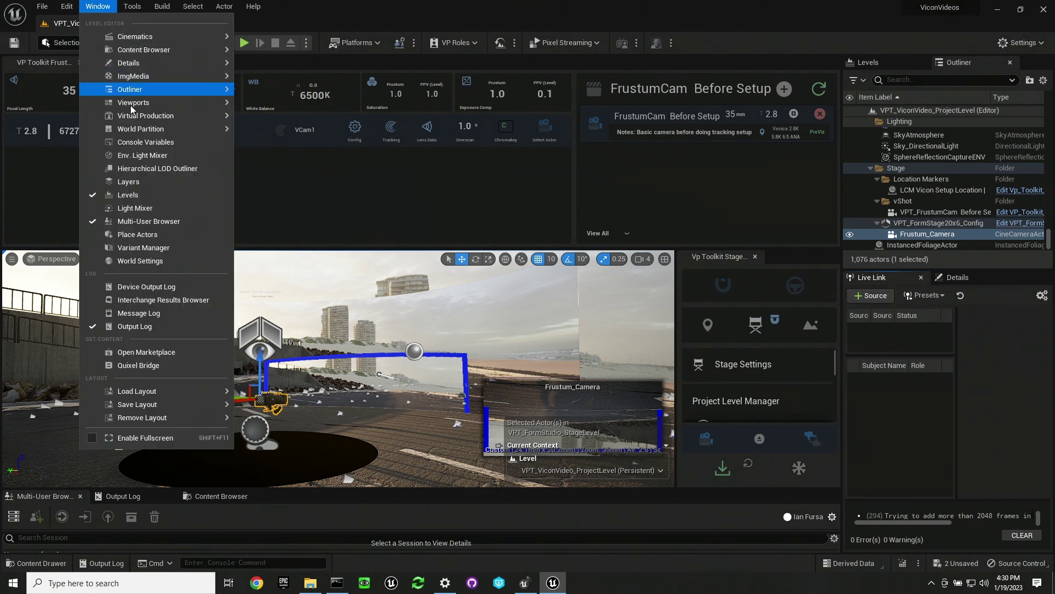
mouse_move(169, 118)
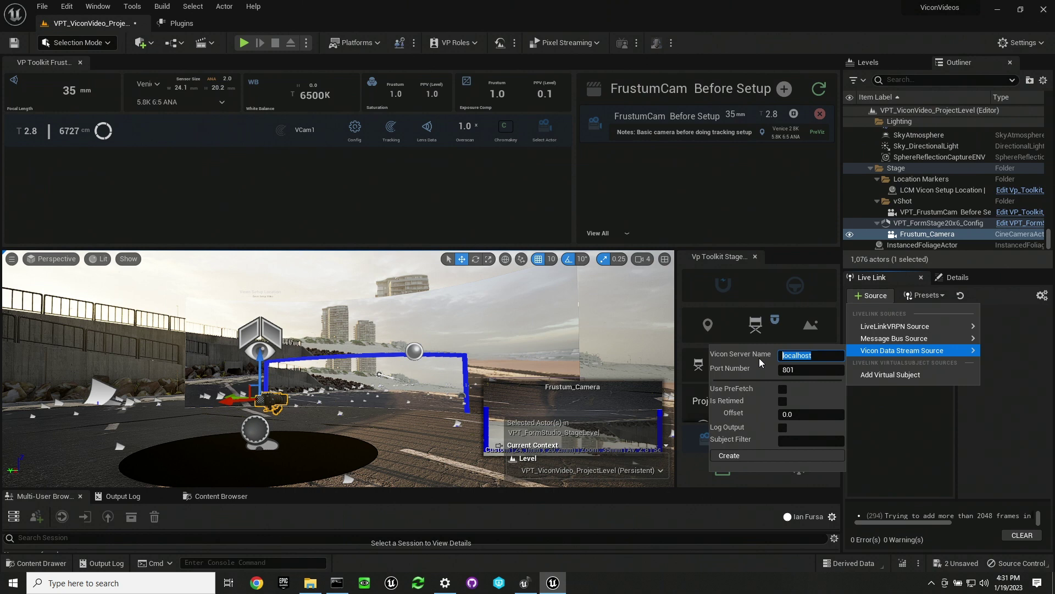
Add a Vicon Data Stream source with server name 192.168.0.135 and port 801, and widen the Live Link panel.
text(192.168.0.135)
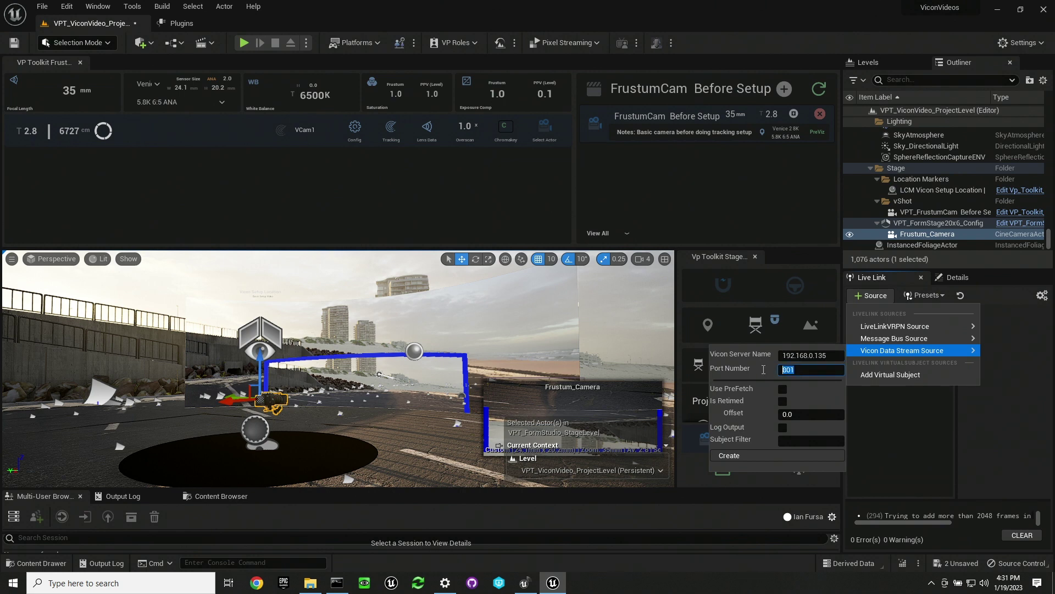
click(797, 369)
click(777, 457)
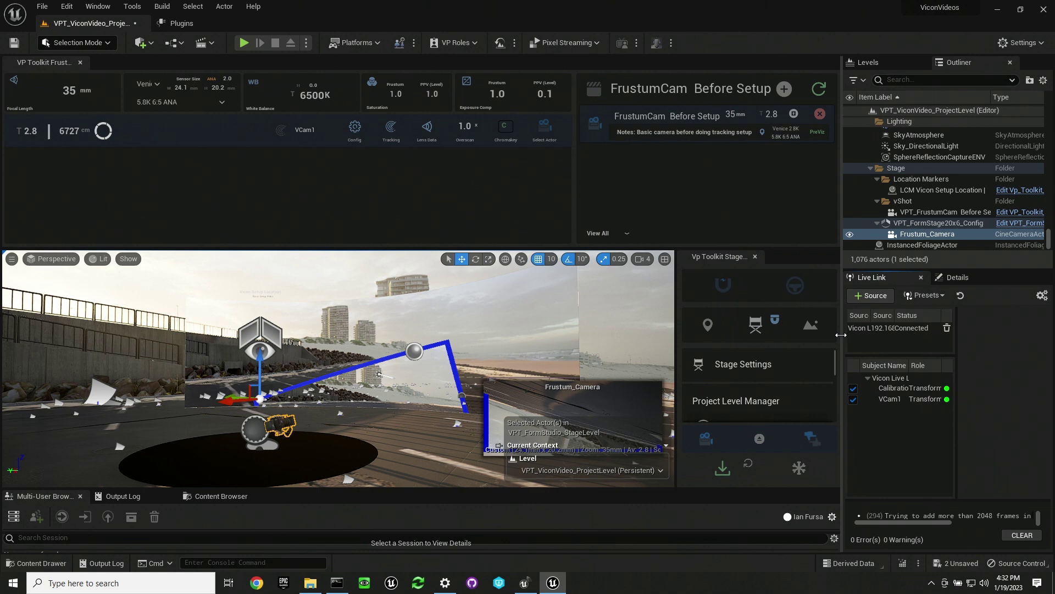
drag(844, 337, 870, 337)
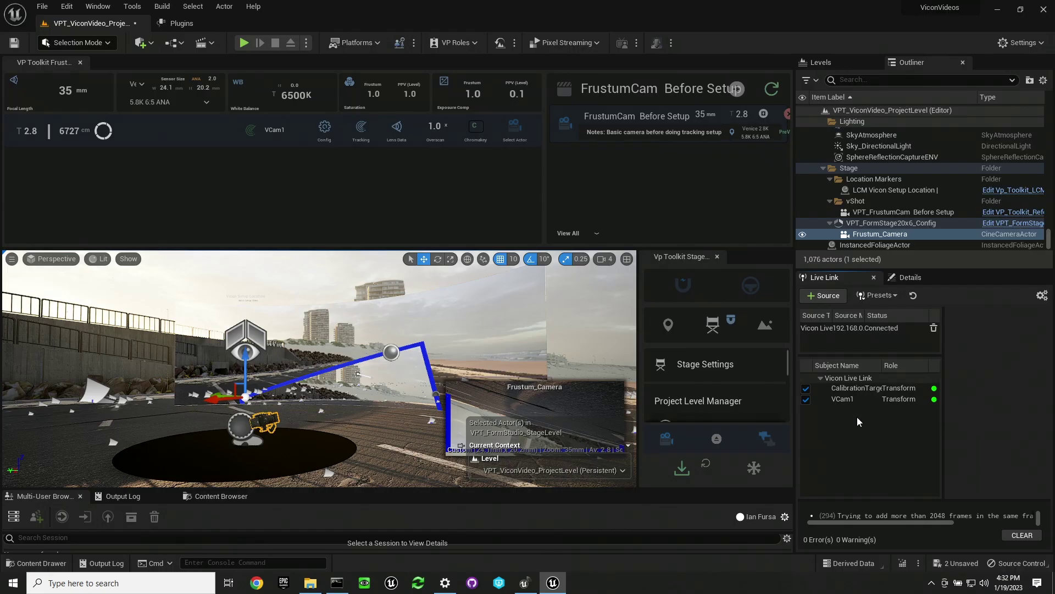
Save the current Live Link setup as a preset named ViconLiveLinkPreset2 in the User/LiveLinkPresets folder.
click(892, 295)
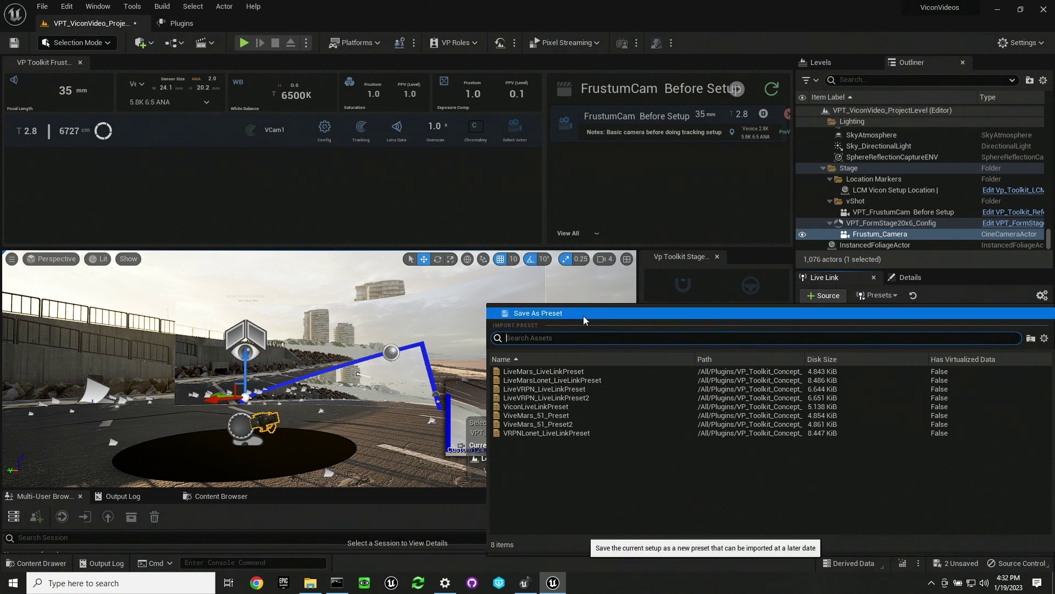
click(547, 314)
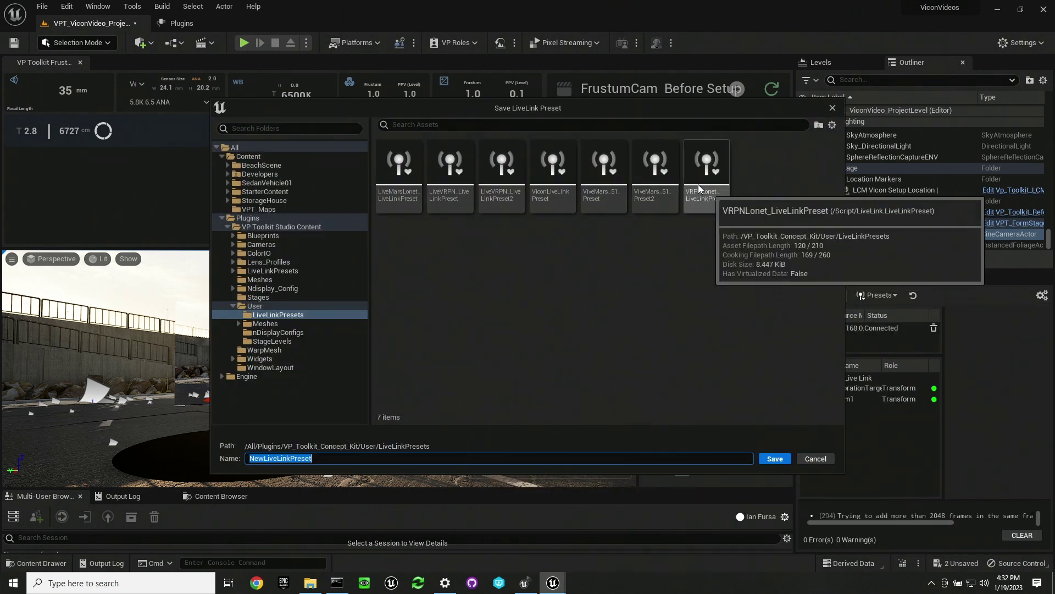
click(550, 179)
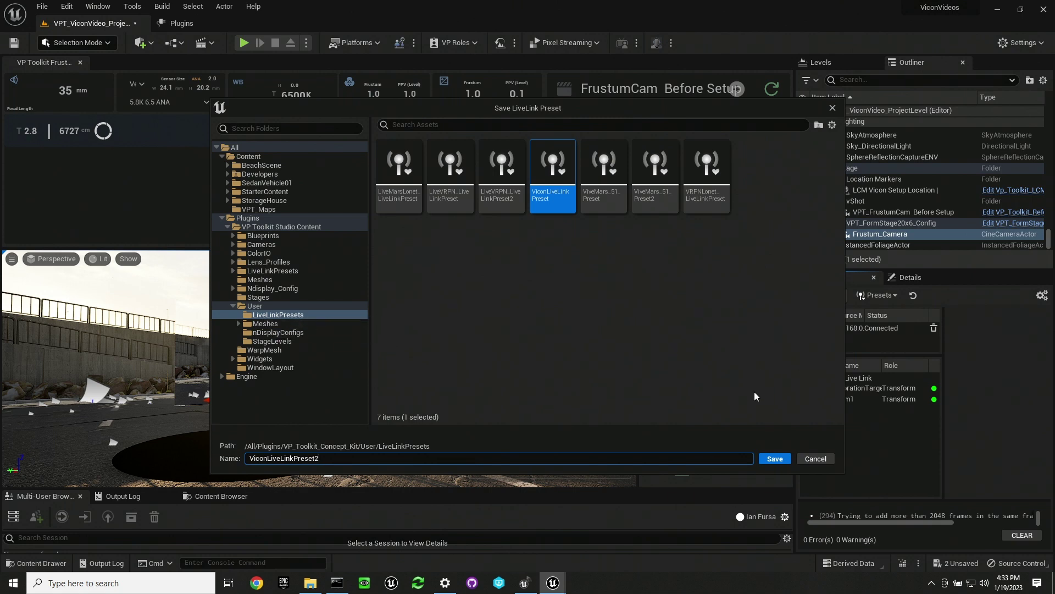
click(775, 458)
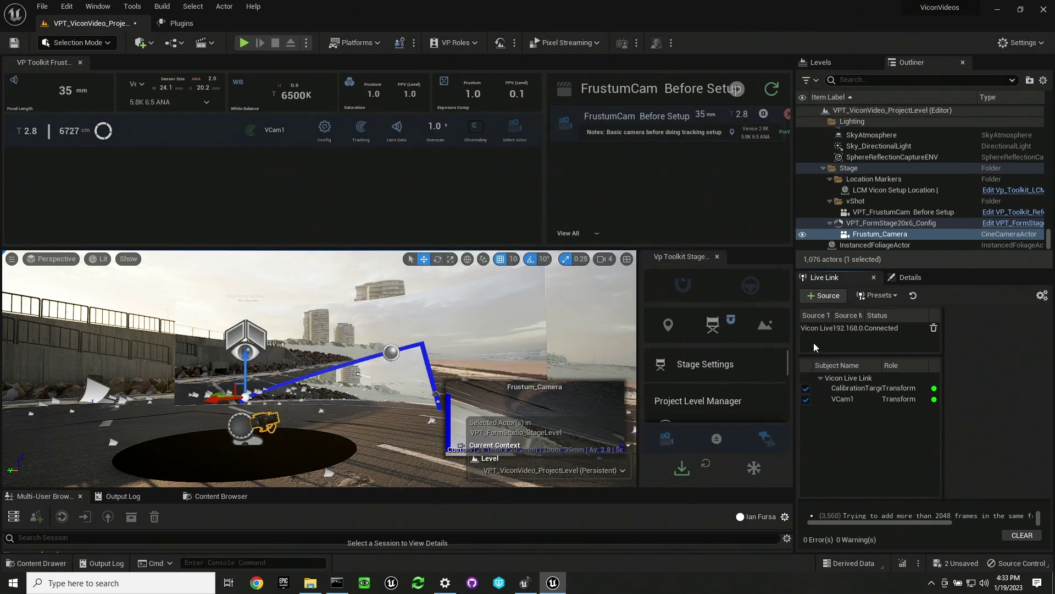
In the project settings for the Live Link plugin, set the default Live Link preset to ViconLiveLinkPreset2.
click(67, 7)
click(122, 170)
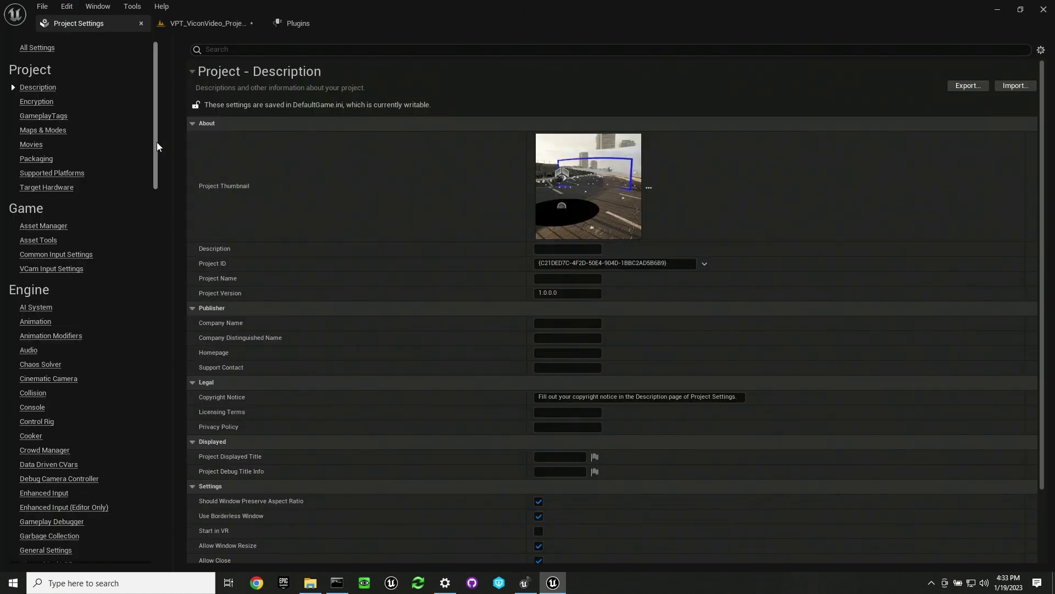
drag(156, 142, 148, 447)
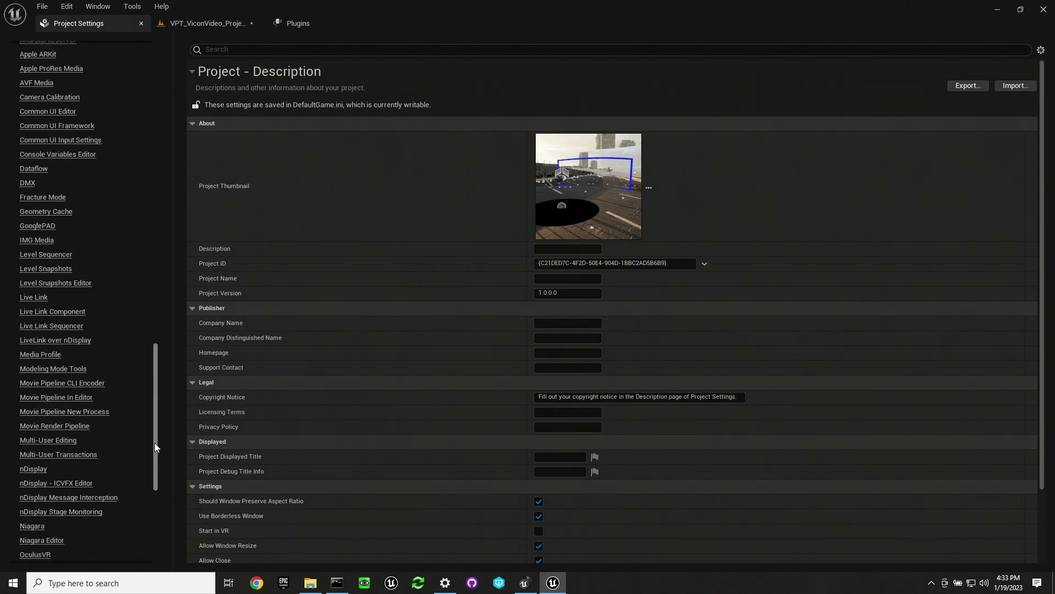
click(38, 298)
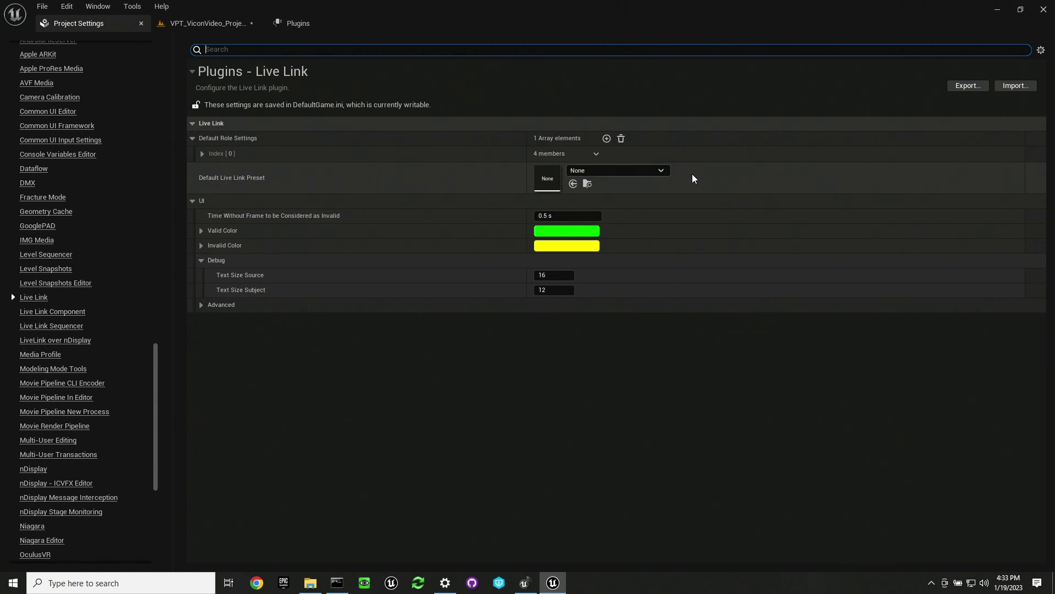
click(654, 173)
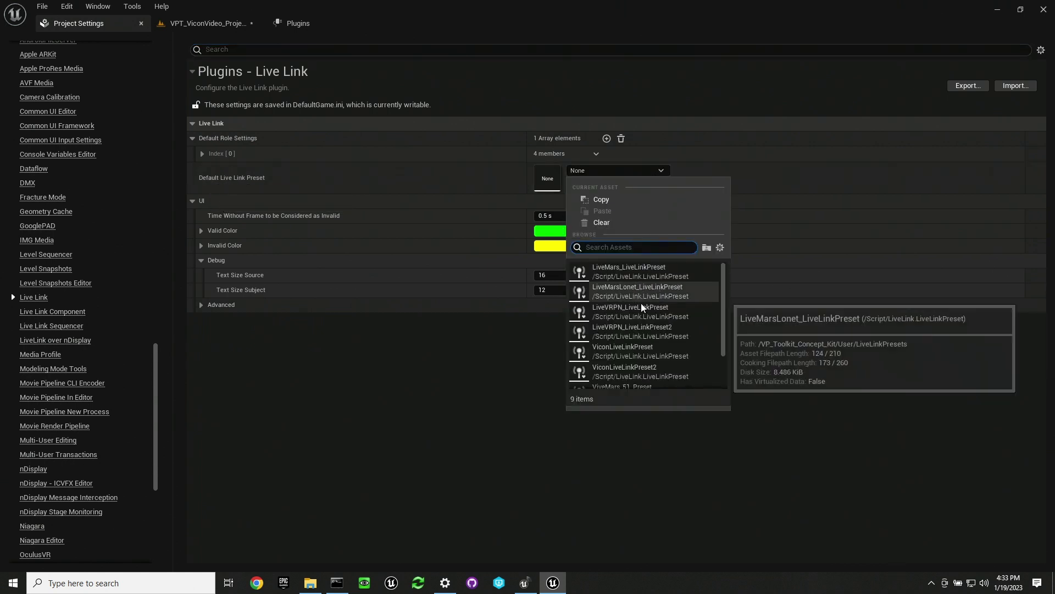
click(619, 368)
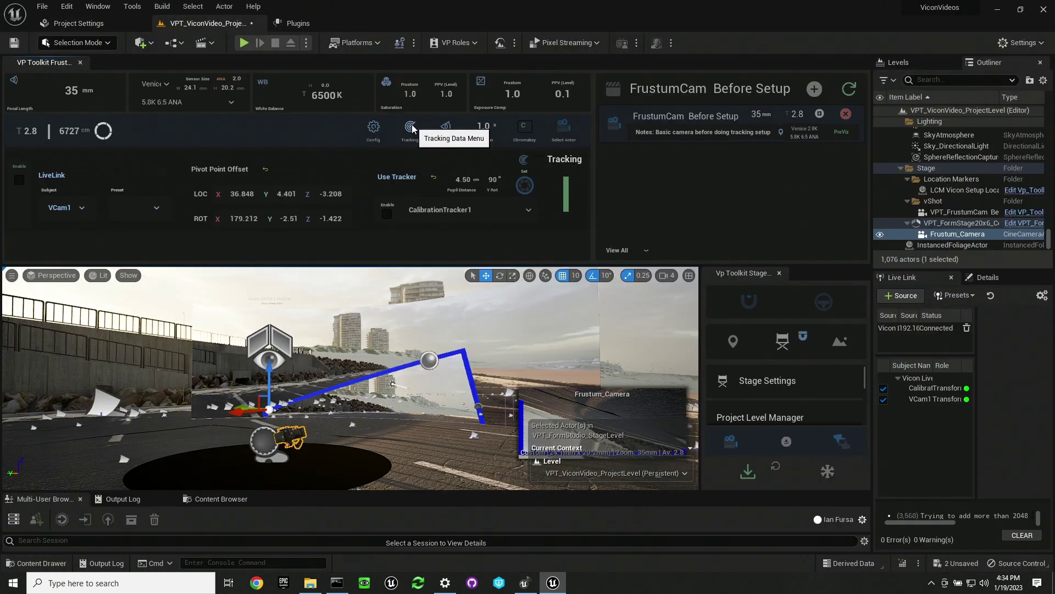
Enable LiveLink tracking for the frustum camera with VCam1 as its subject.
click(18, 181)
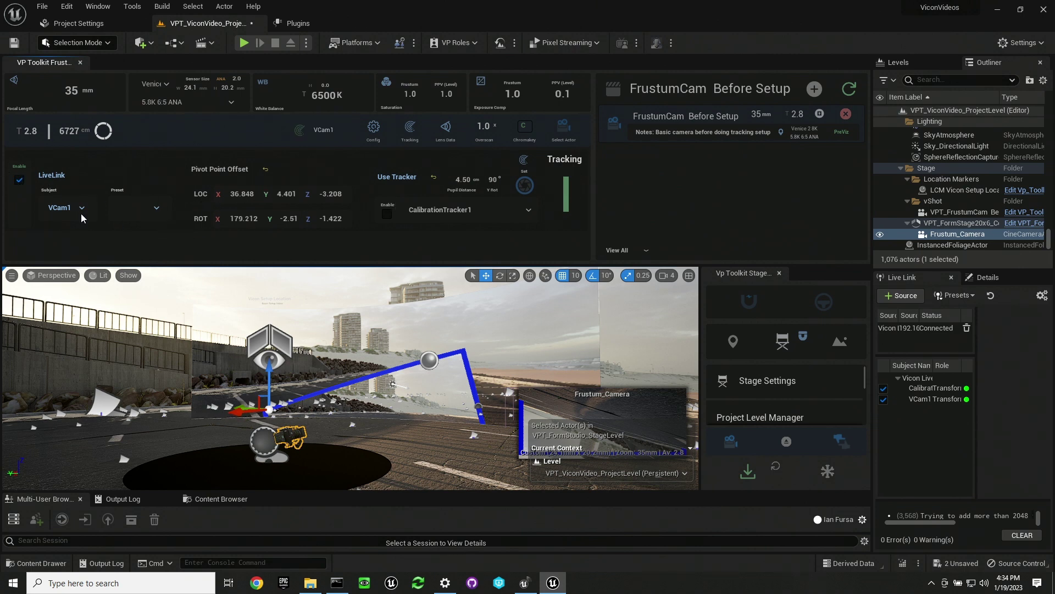
click(65, 208)
click(71, 220)
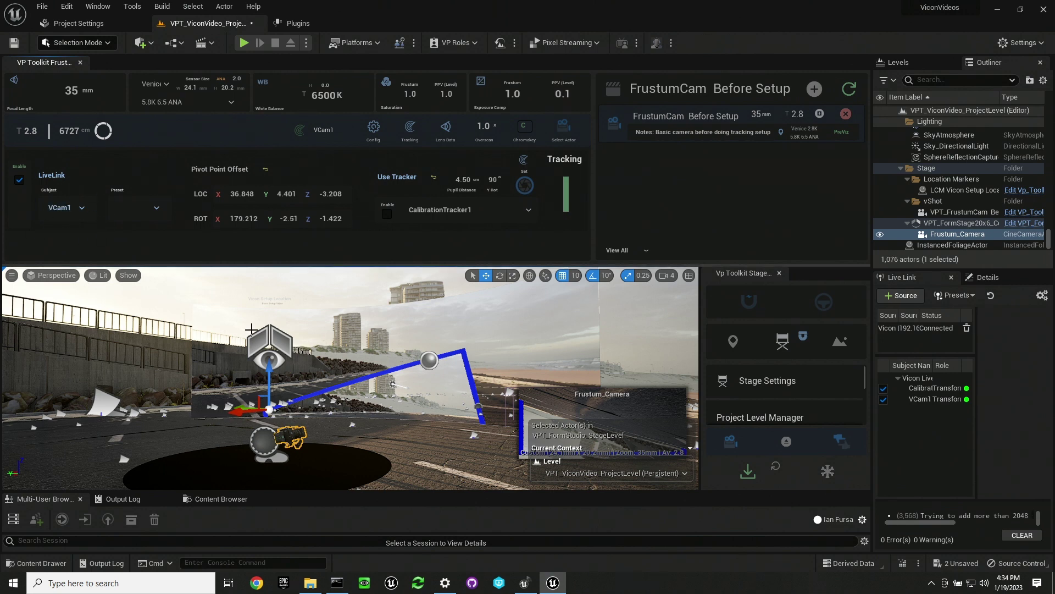
Enable the calibration tracker for the frustum camera with CalibrationTarget1 as the tracker and inspect its axes beside the camera's lens.
scroll(392, 384, up, 3)
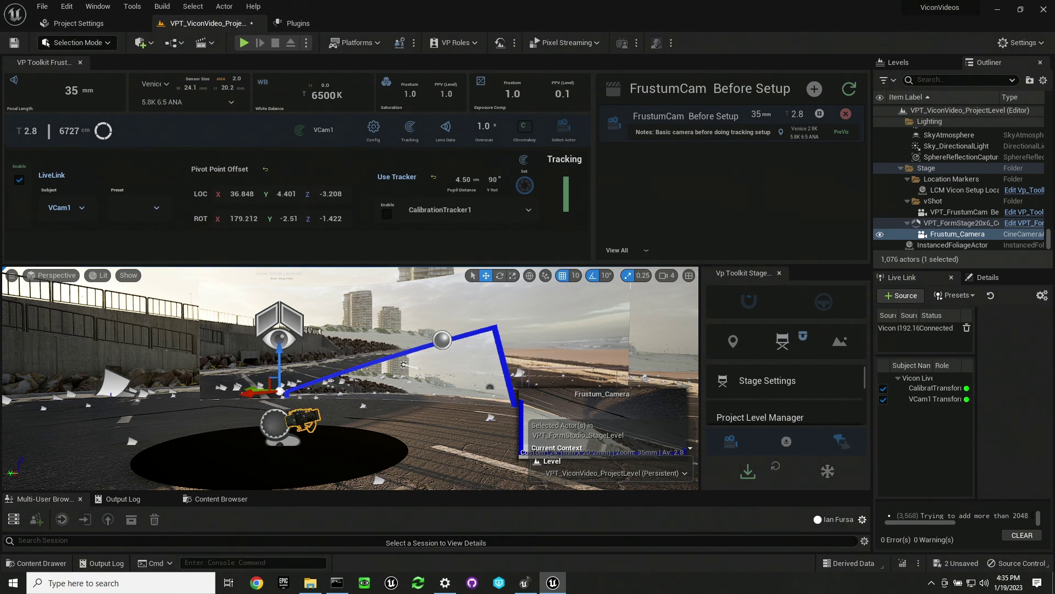
click(387, 214)
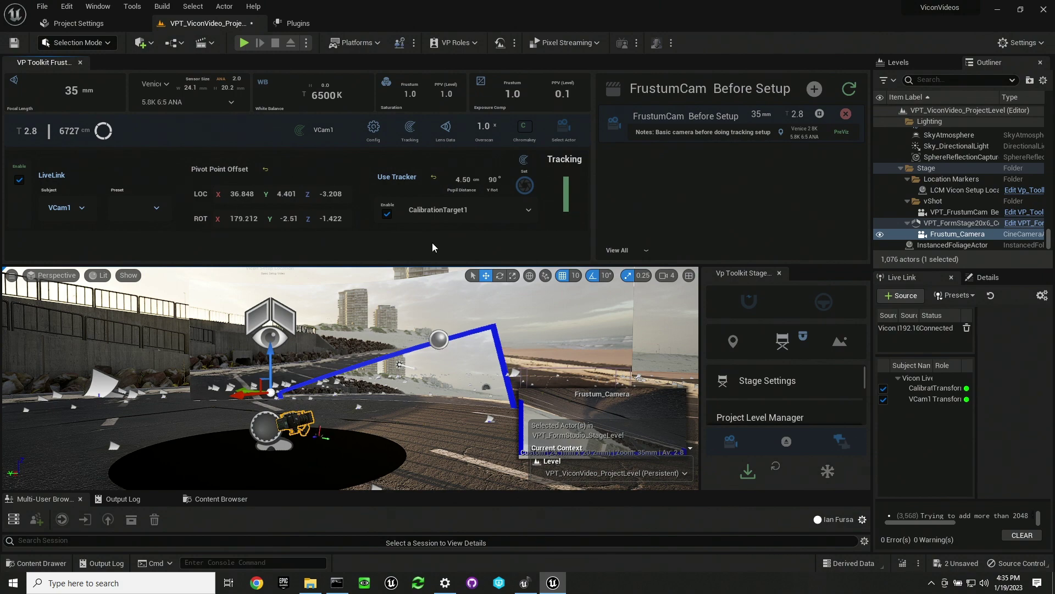
right_drag(432, 329, 416, 341)
right_drag(419, 407, 418, 407)
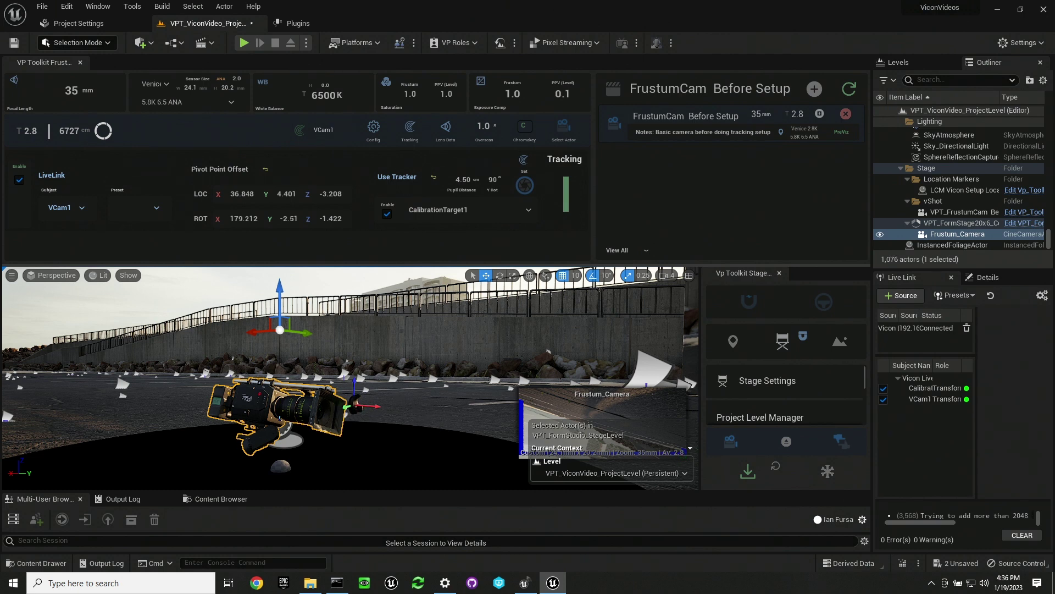
right_drag(407, 426, 396, 426)
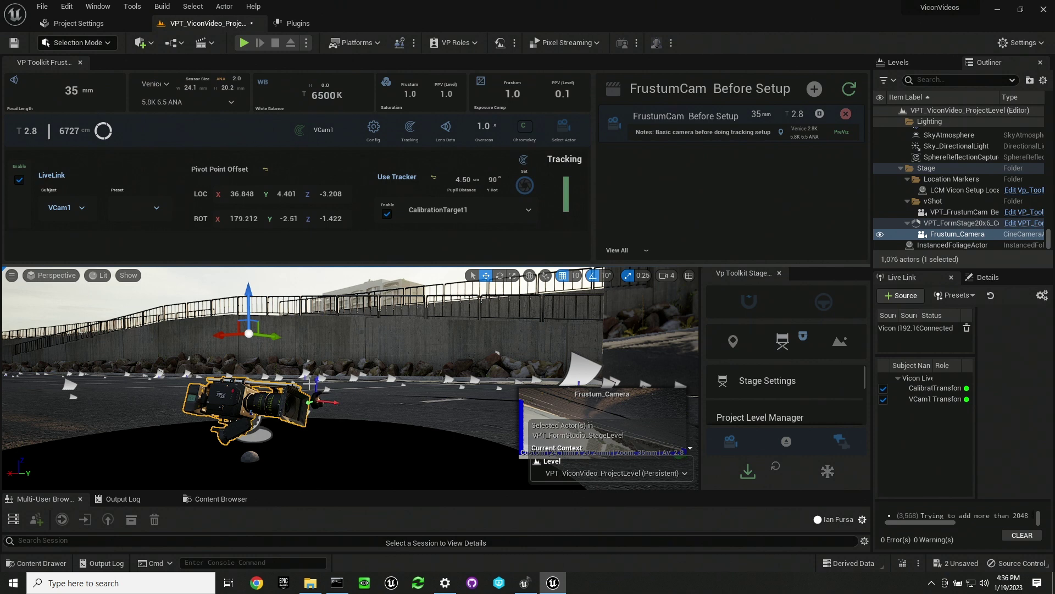
Set the tracker offset for the frustum camera using a pupil distance of 14 cm and a Y rotation of 90°.
drag(491, 179, 486, 179)
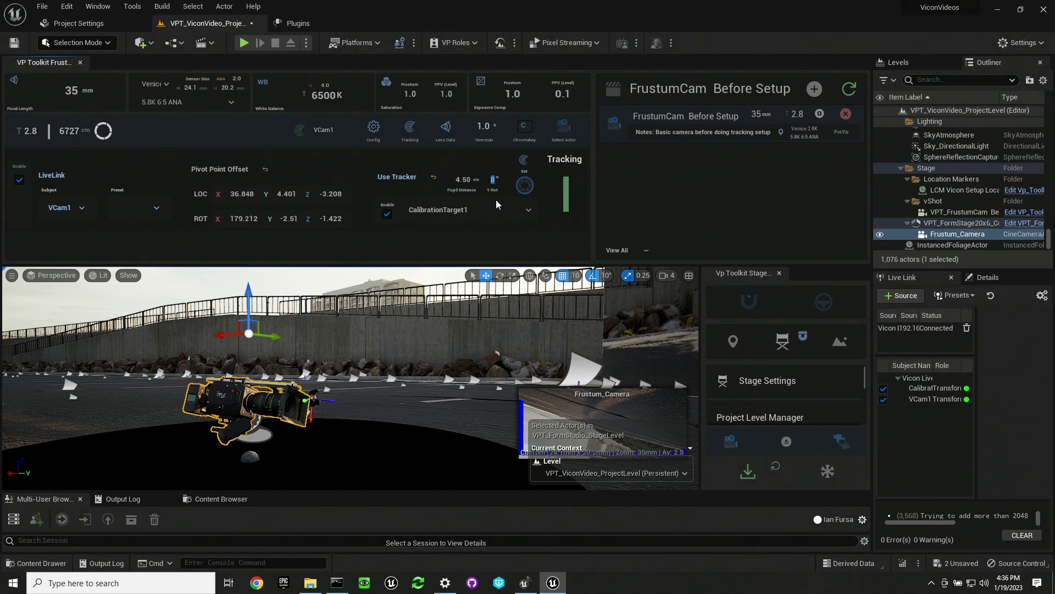
click(492, 179)
click(464, 180)
text(14)
key(Return)
key(Return)
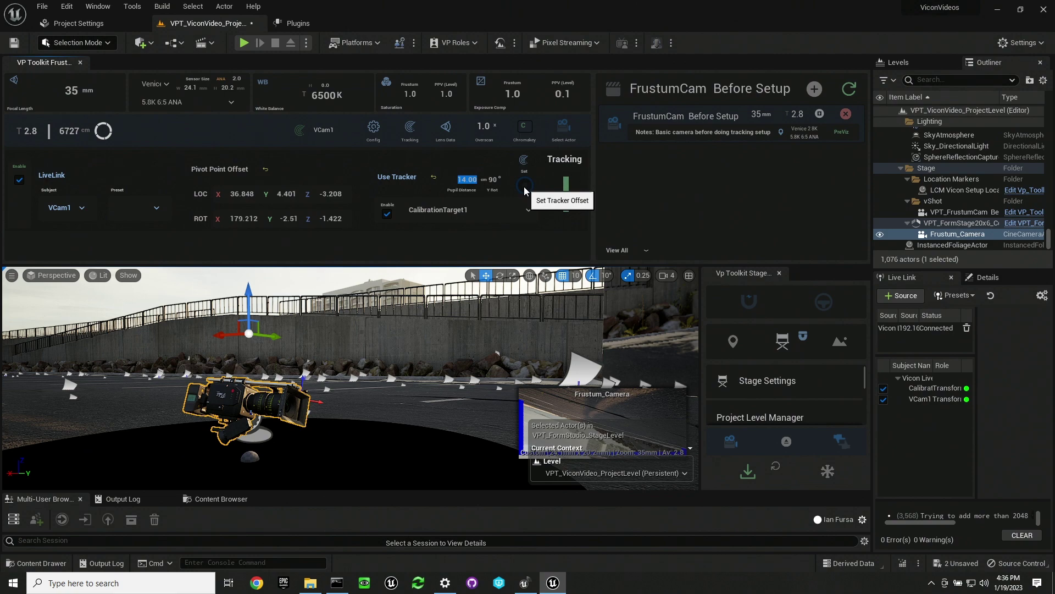
click(523, 186)
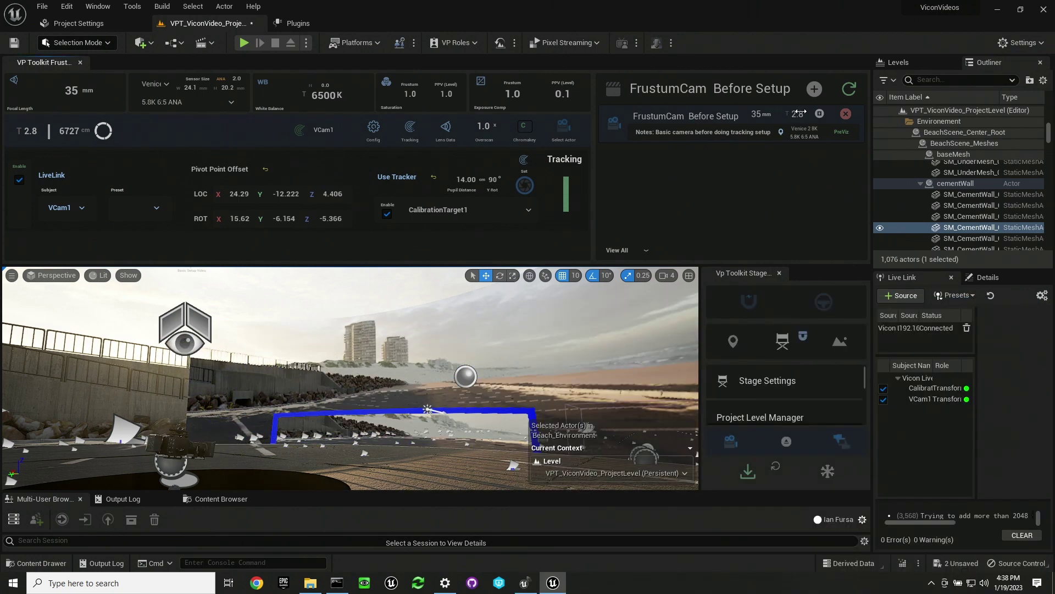
Add a non-PreViz shot named Vicon Setup with the notes "Frustum Camera With Vicon Lens Offset" at the LCM Vicon Setup Location.
click(814, 89)
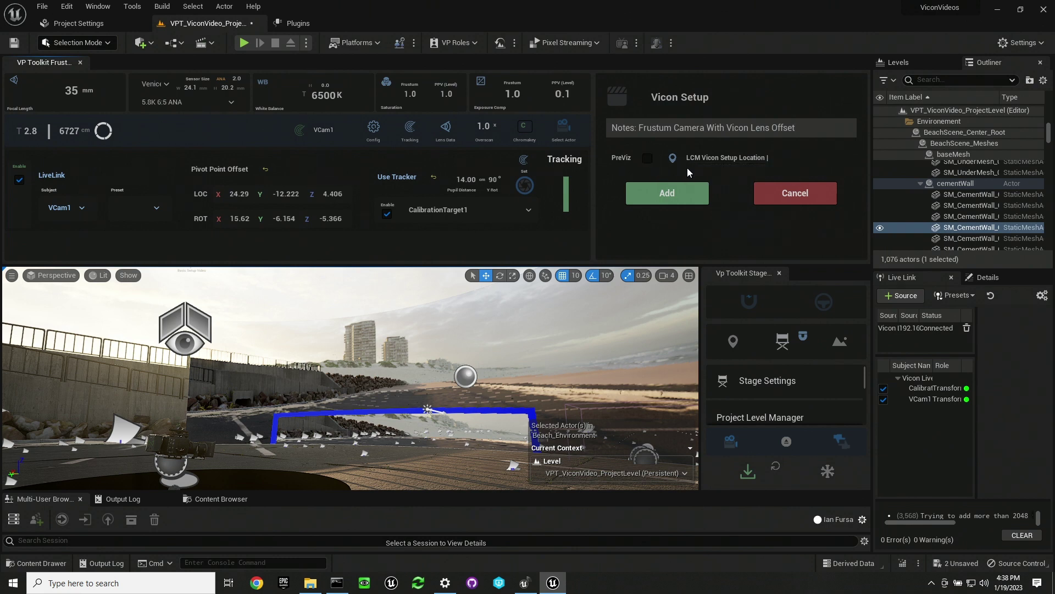
click(681, 189)
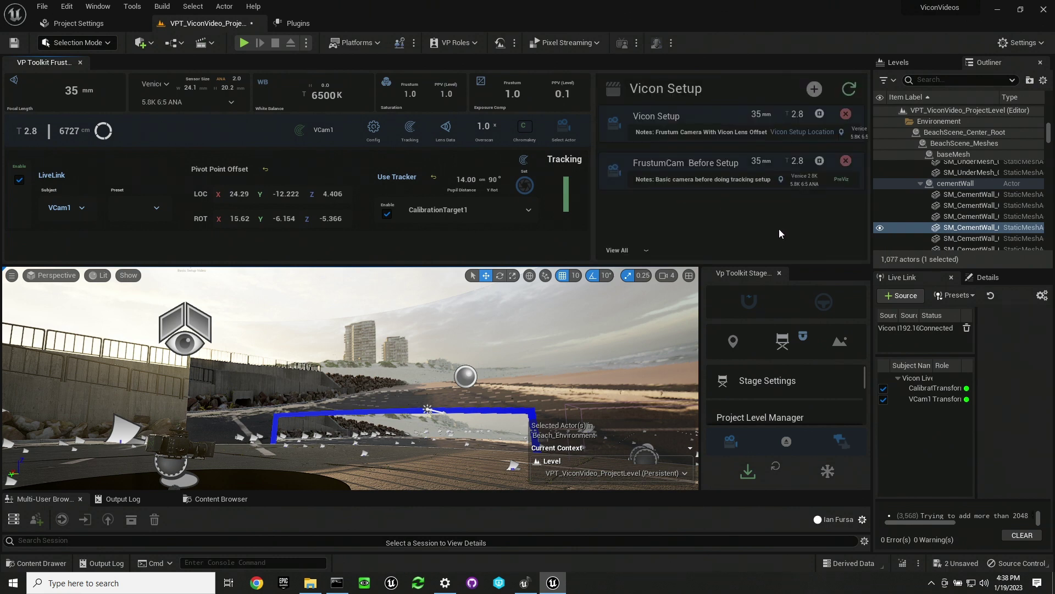